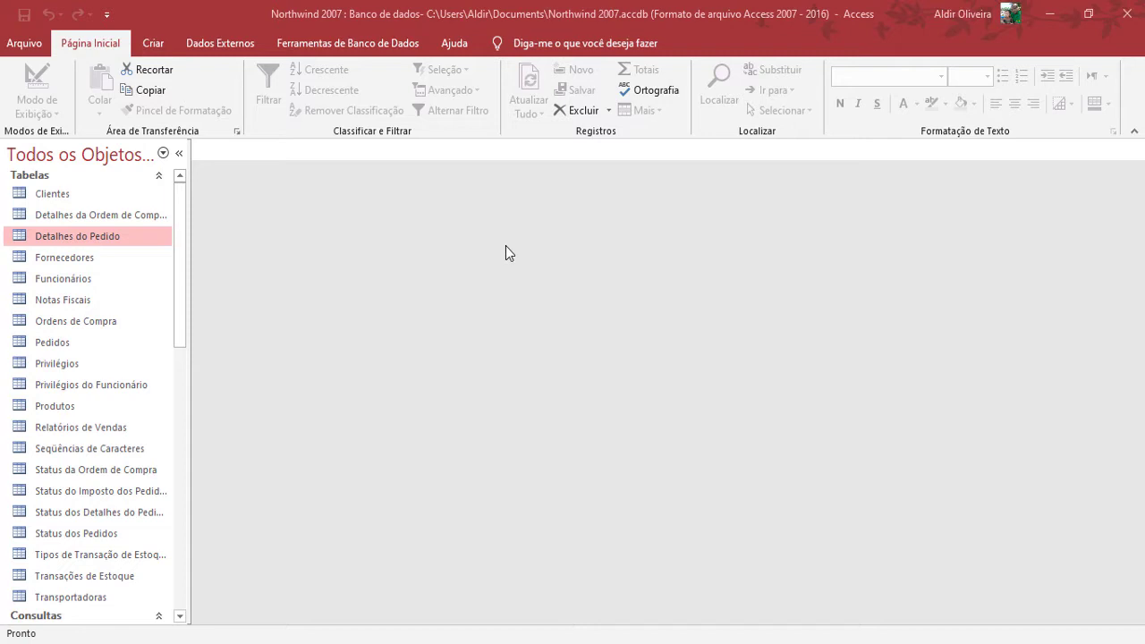
Copy the Detalhes do Pedido table to the clipboard
click(52, 279)
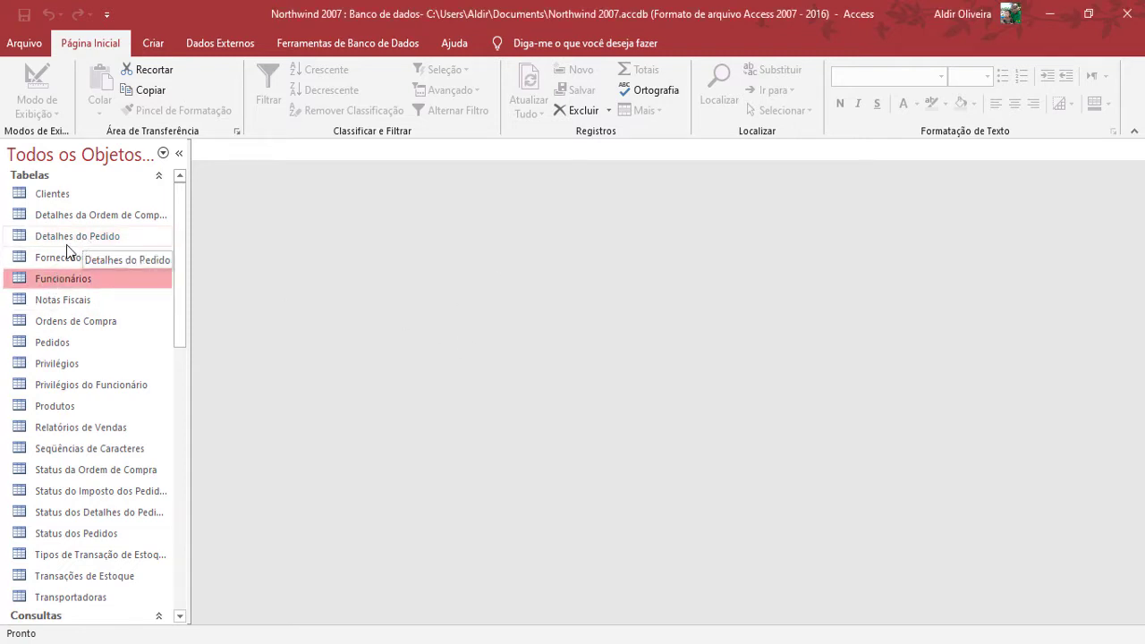
click(68, 238)
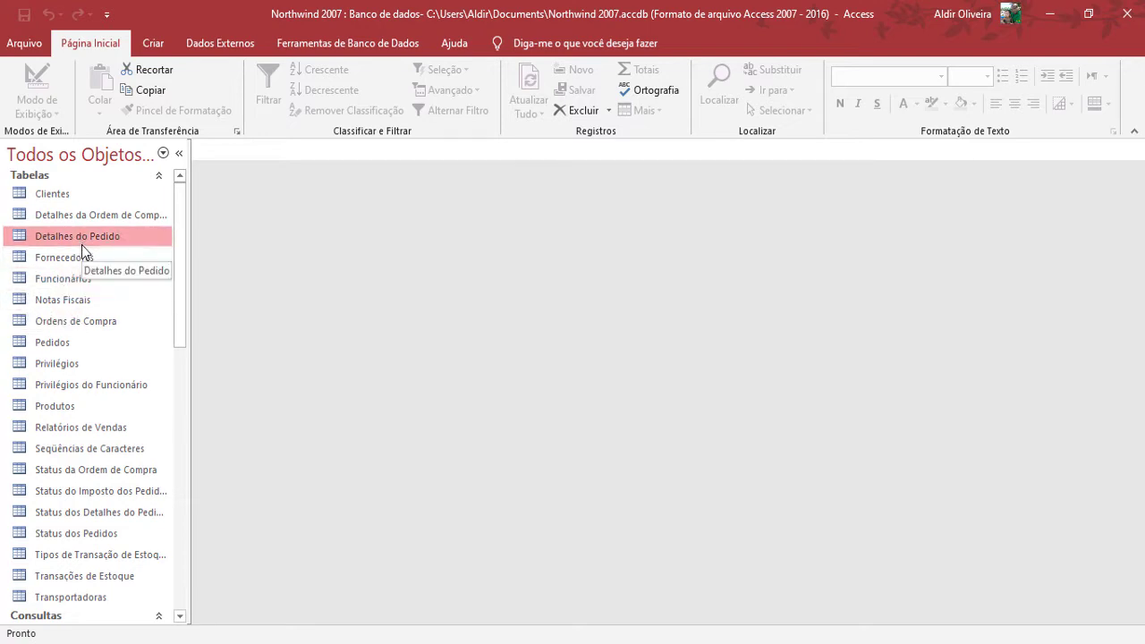
click(59, 260)
click(86, 243)
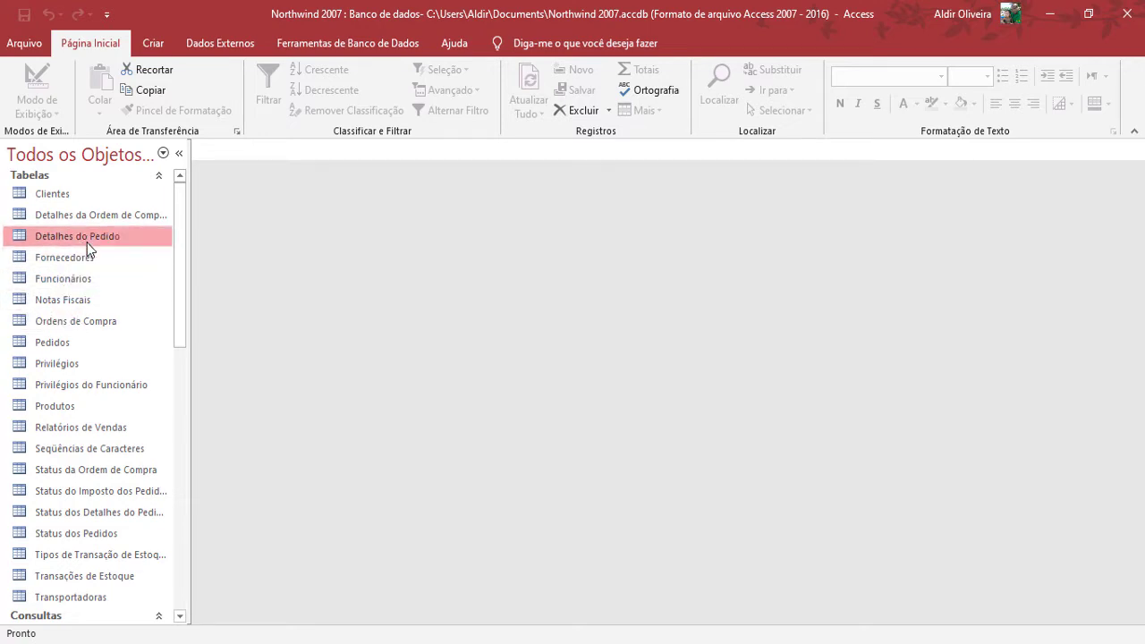
right_click(87, 243)
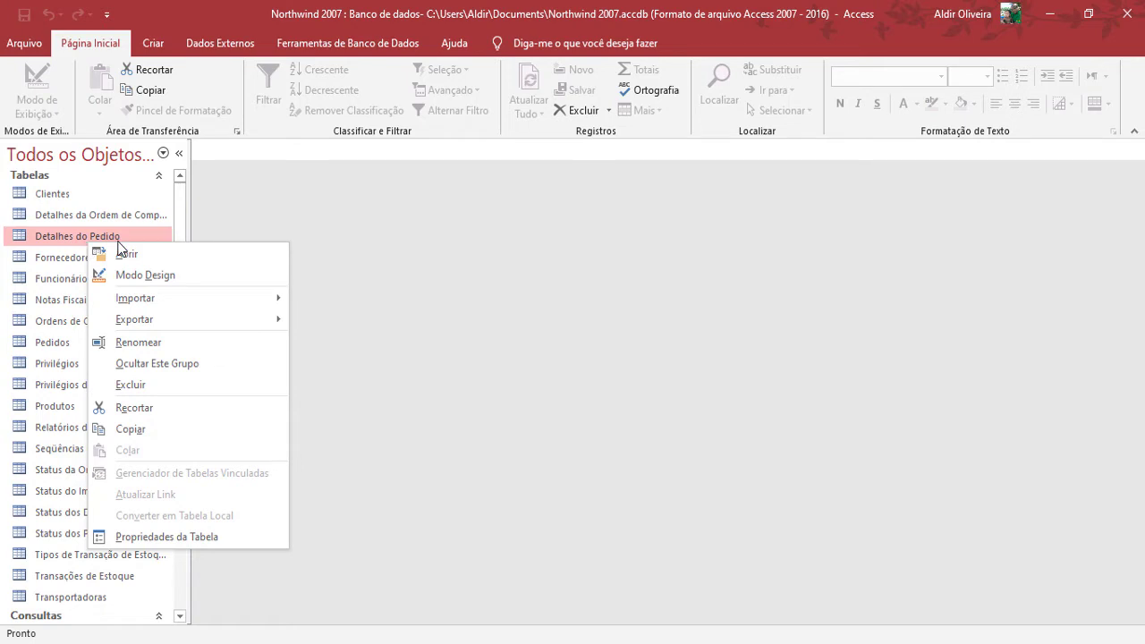
click(130, 429)
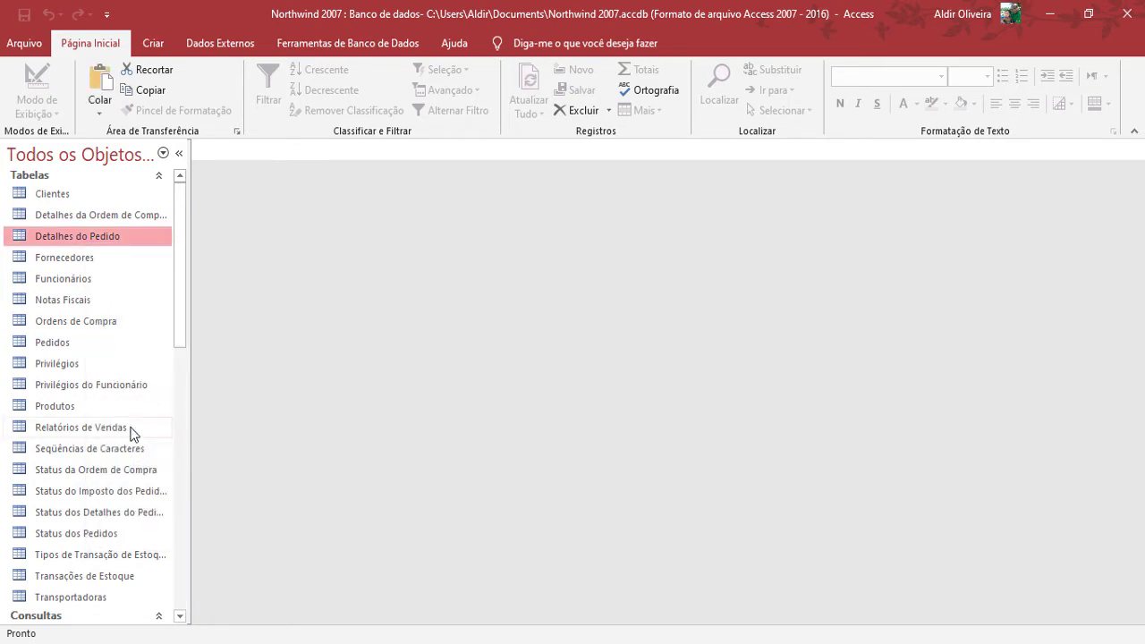
Paste the copied table with structure and data under the name Detalhes do Pedido 2
key(ctrl+v)
click(479, 214)
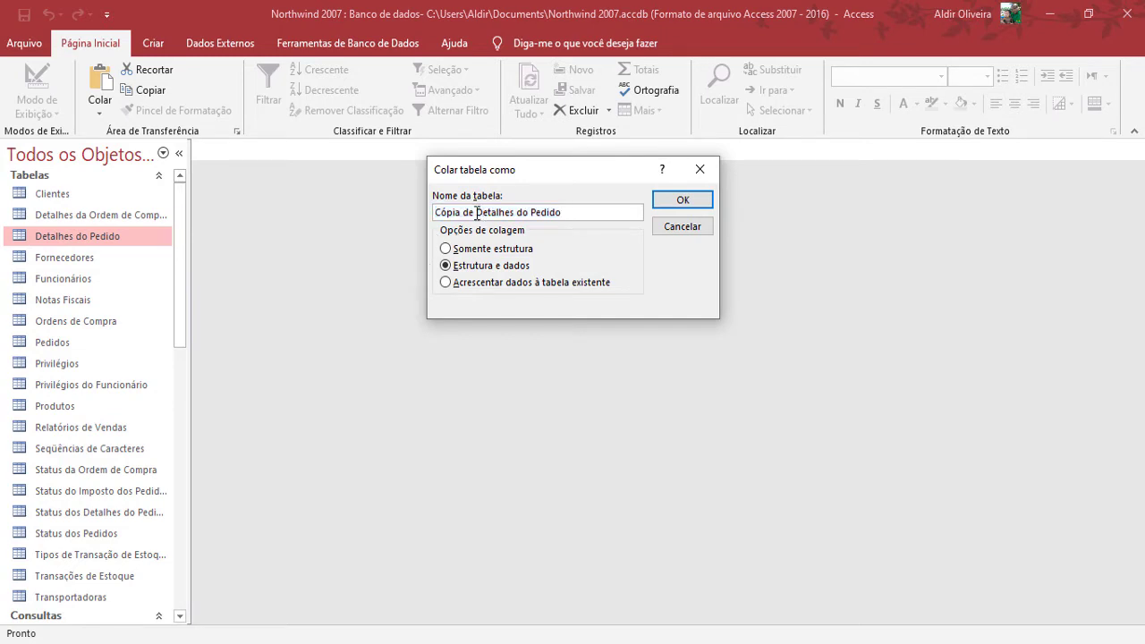
key(Home)
key(ctrl+shift+Right)
key(Delete)
key(Delete)
key(Delete)
key(Delete)
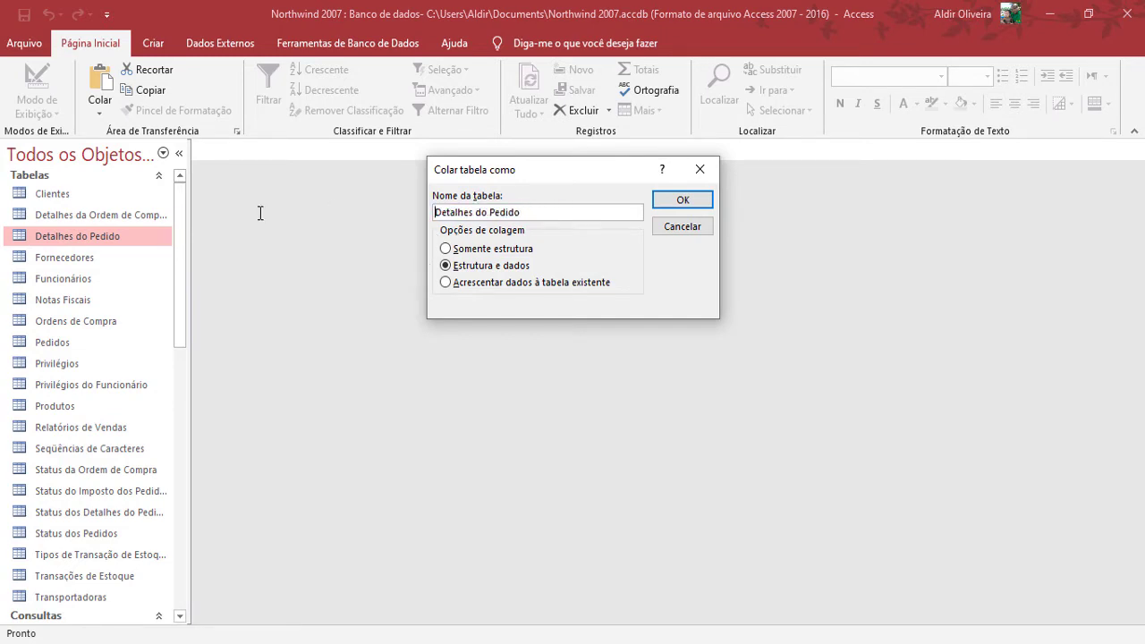
text(2)
click(678, 200)
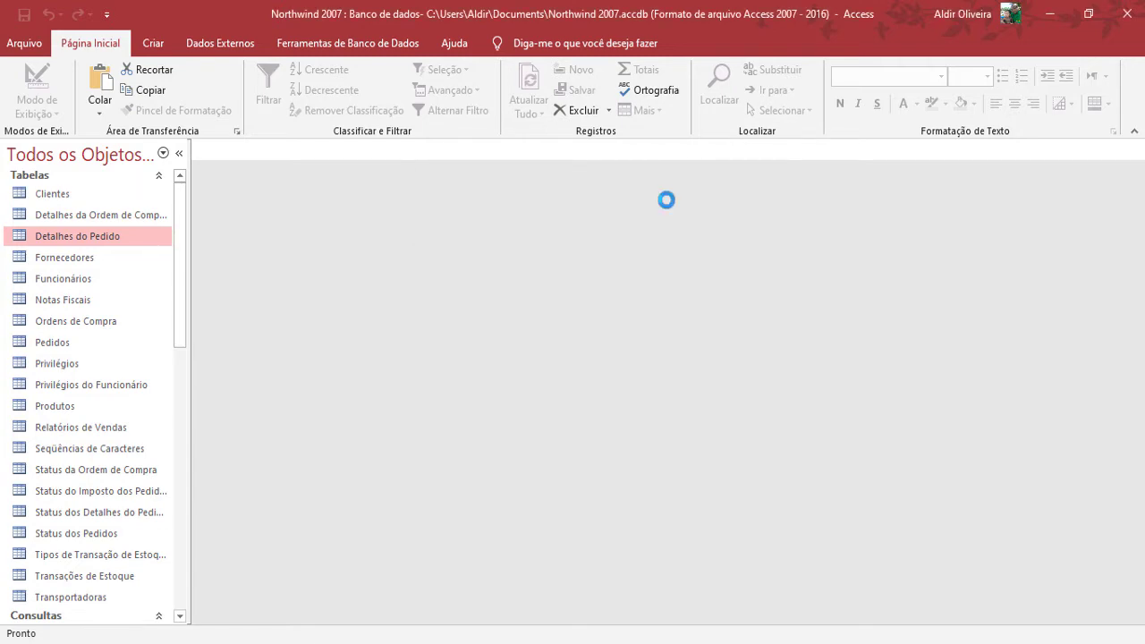
Open the original Detalhes do Pedido table, examine its Preço Unitário column, and close the table
double_click(105, 241)
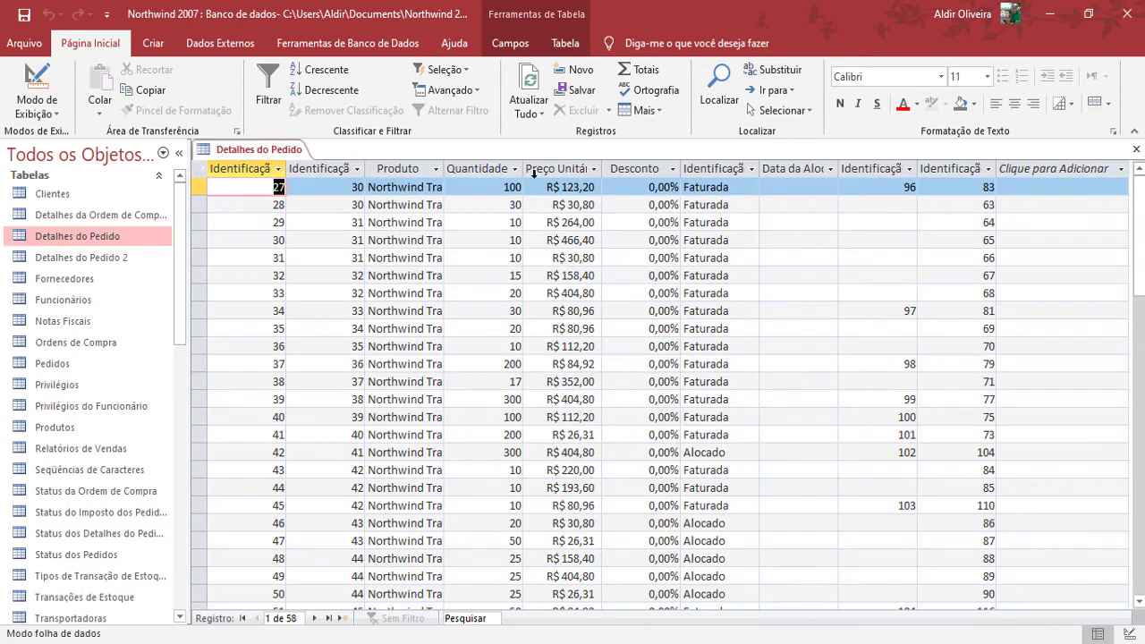
click(566, 168)
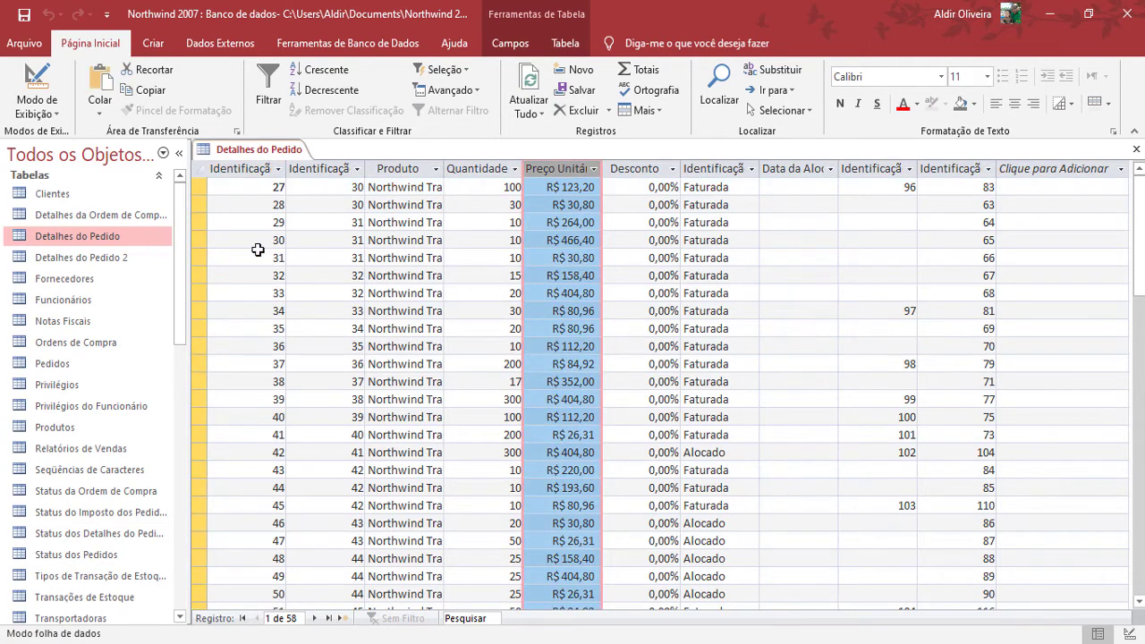
scroll(456, 319, down, 5)
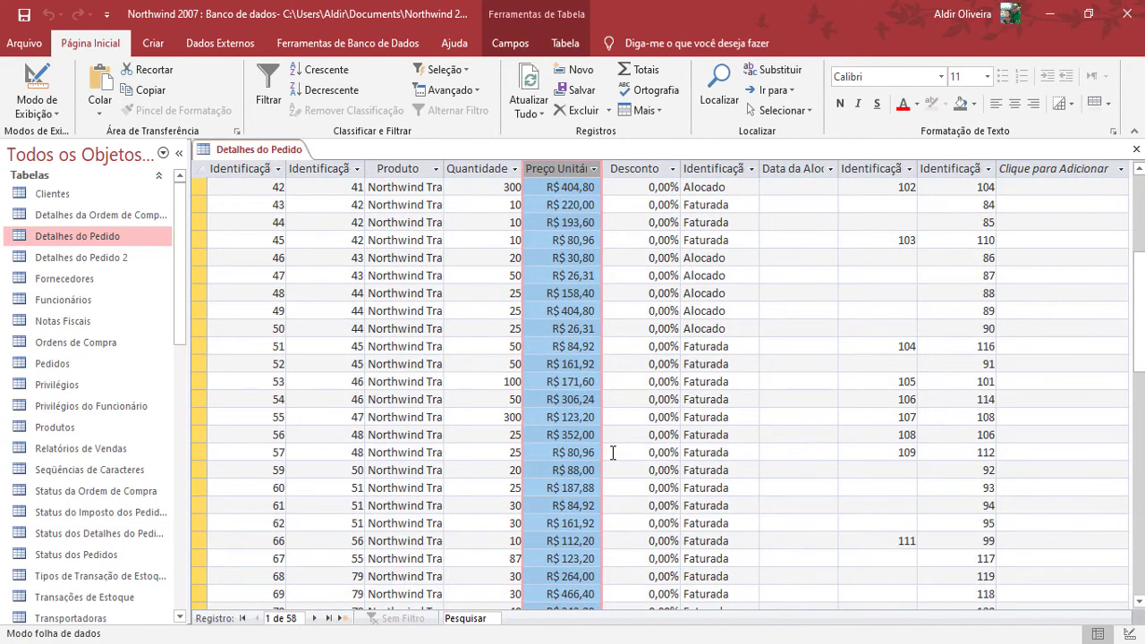
scroll(612, 452, up, 4)
scroll(612, 452, up, 2)
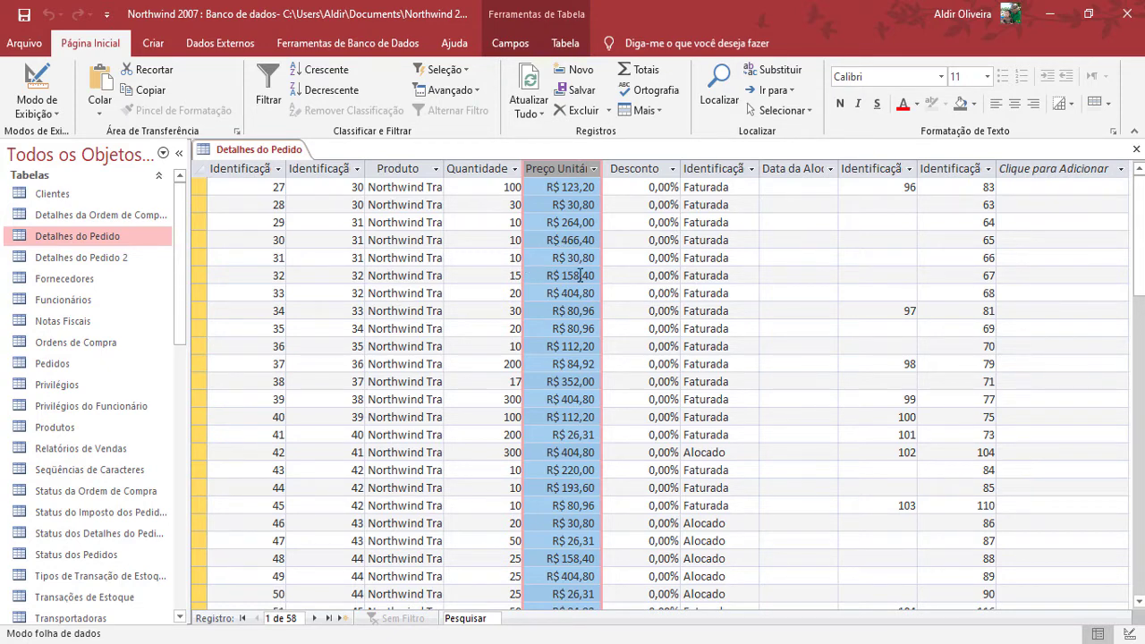
right_click(294, 153)
click(279, 158)
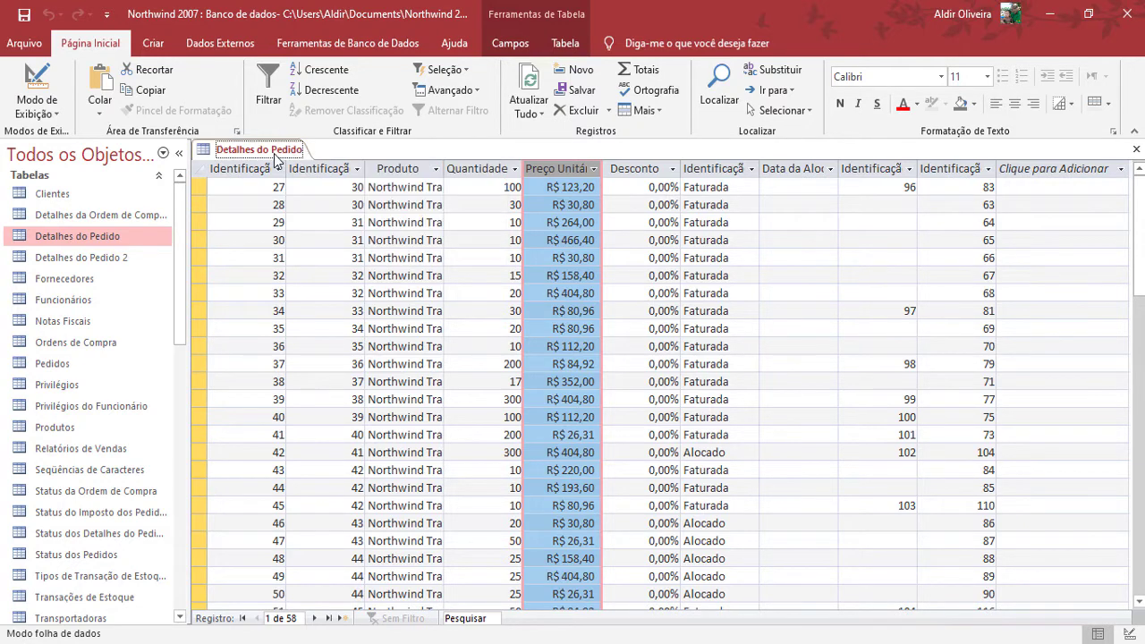
click(109, 259)
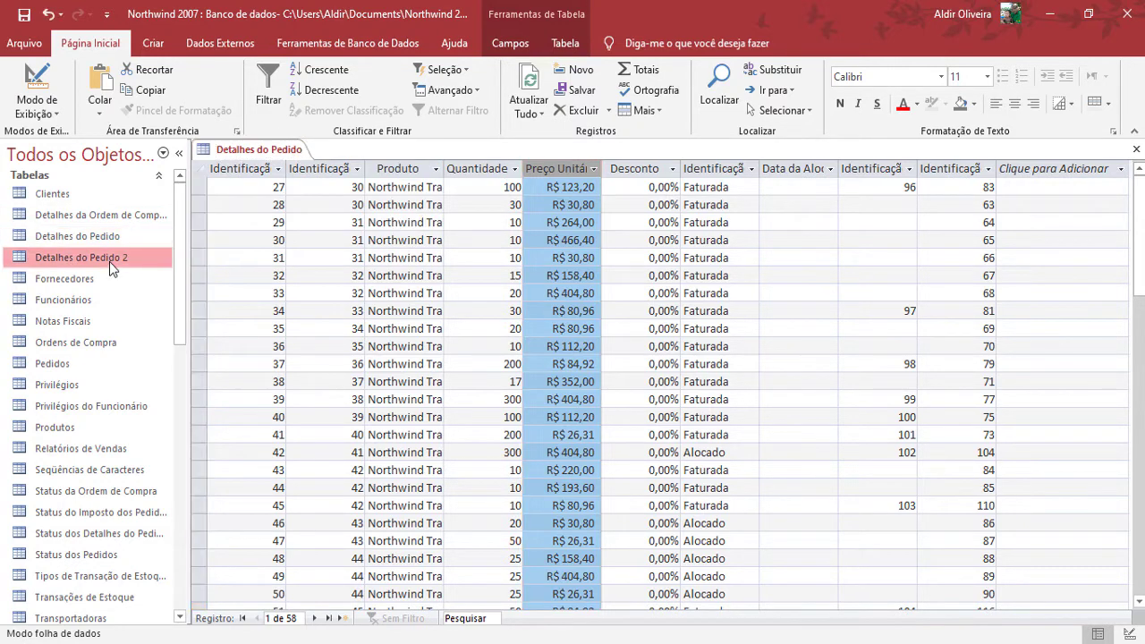
right_click(285, 154)
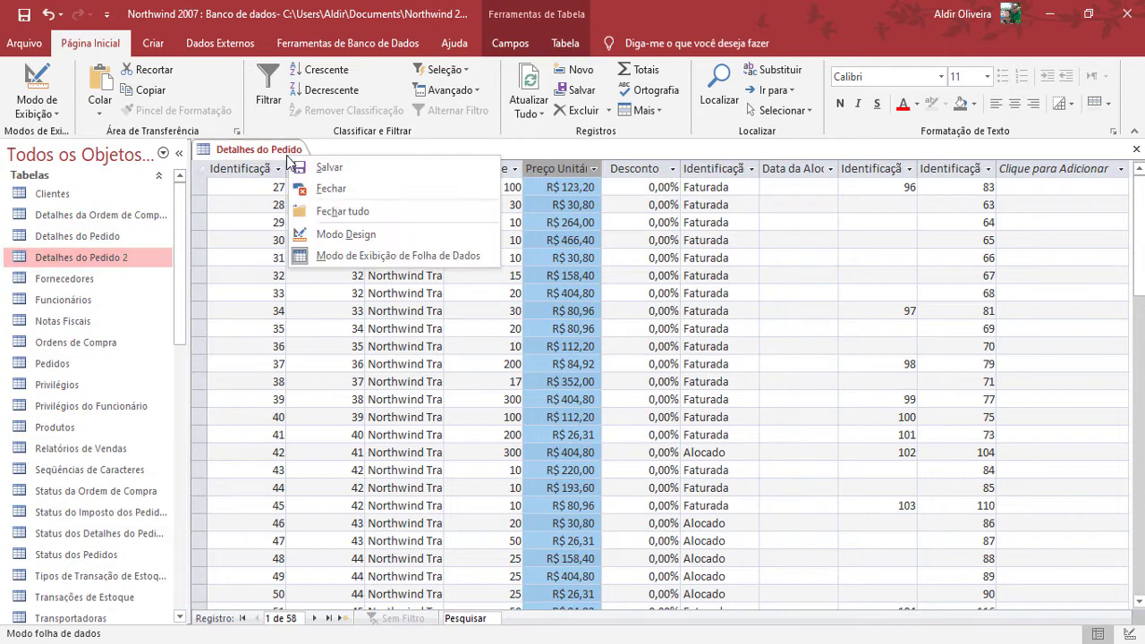
click(322, 190)
Create a new query in design view based on the Detalhes do Pedido 2 table
click(151, 44)
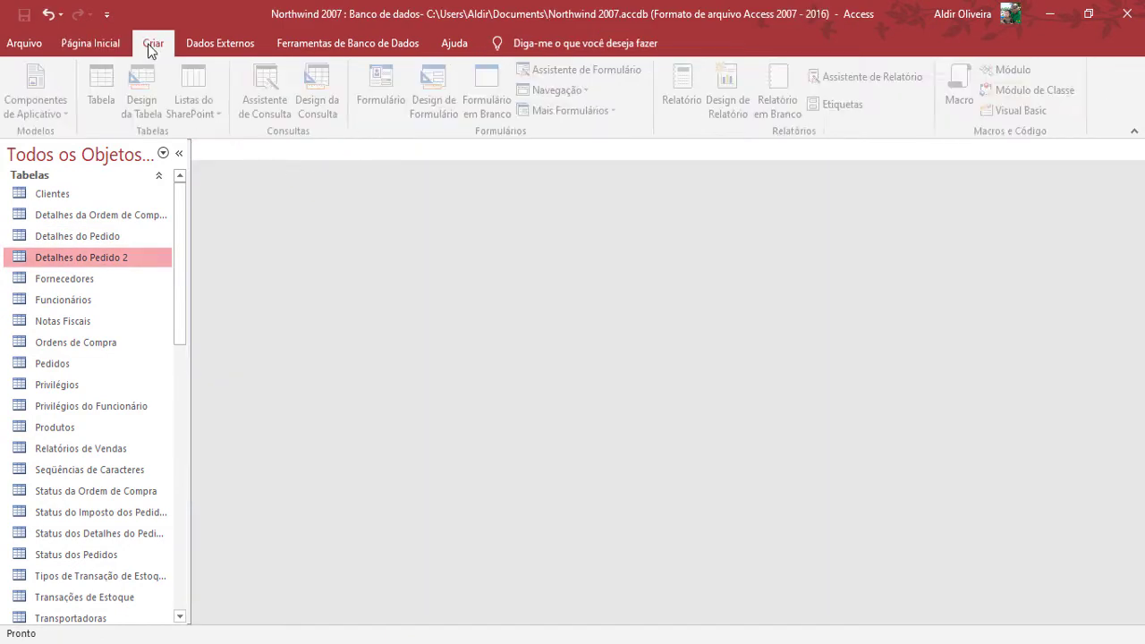
click(331, 97)
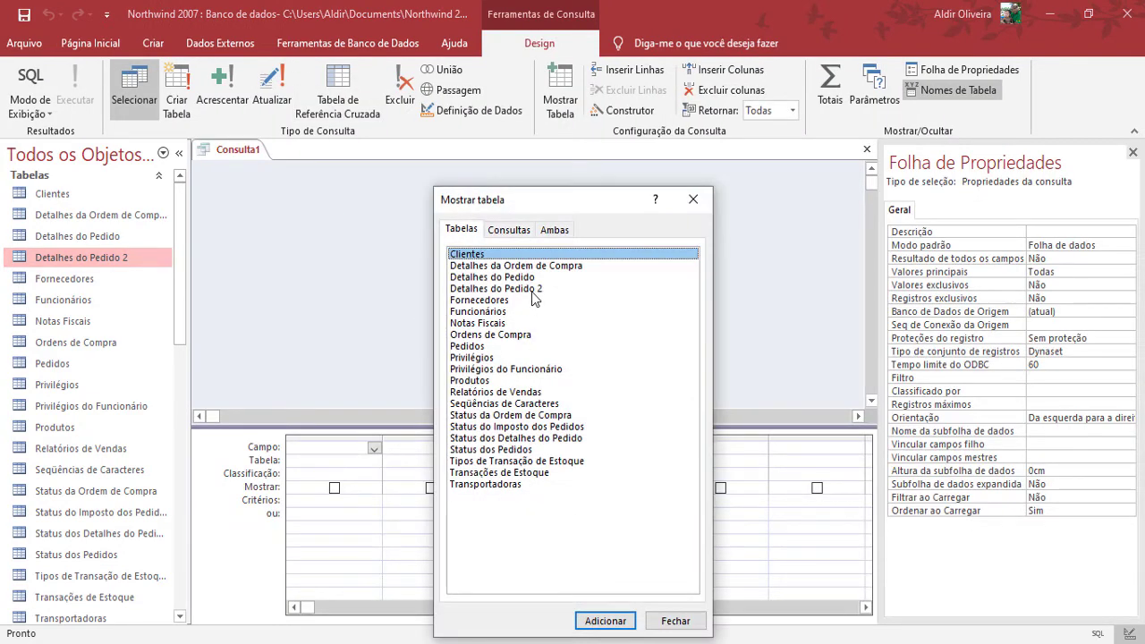
click(532, 290)
click(607, 621)
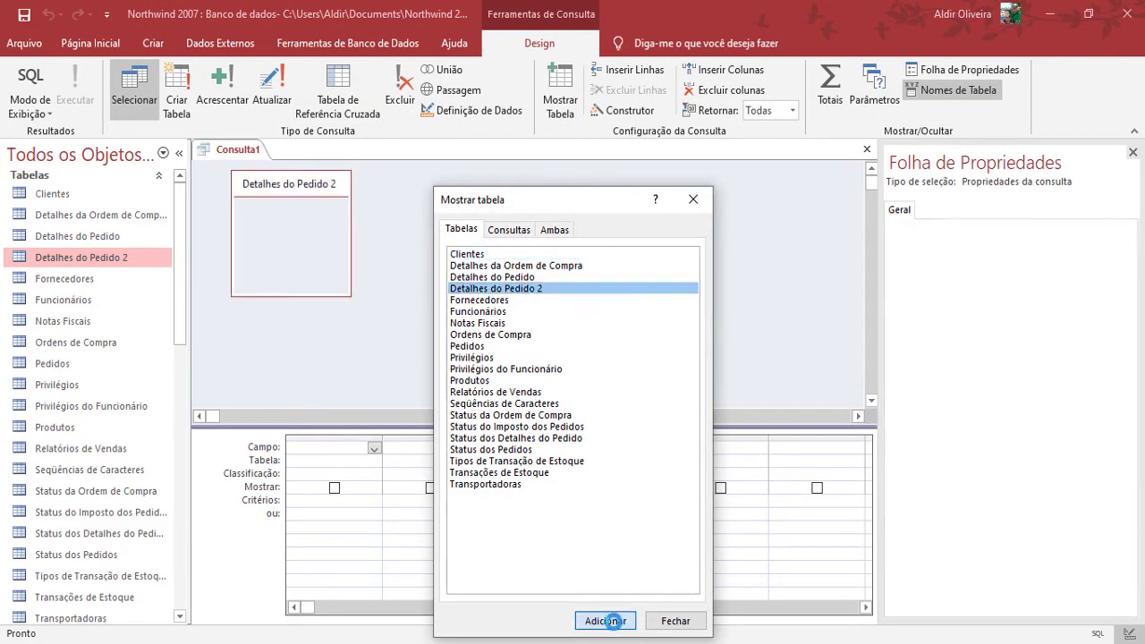
click(676, 621)
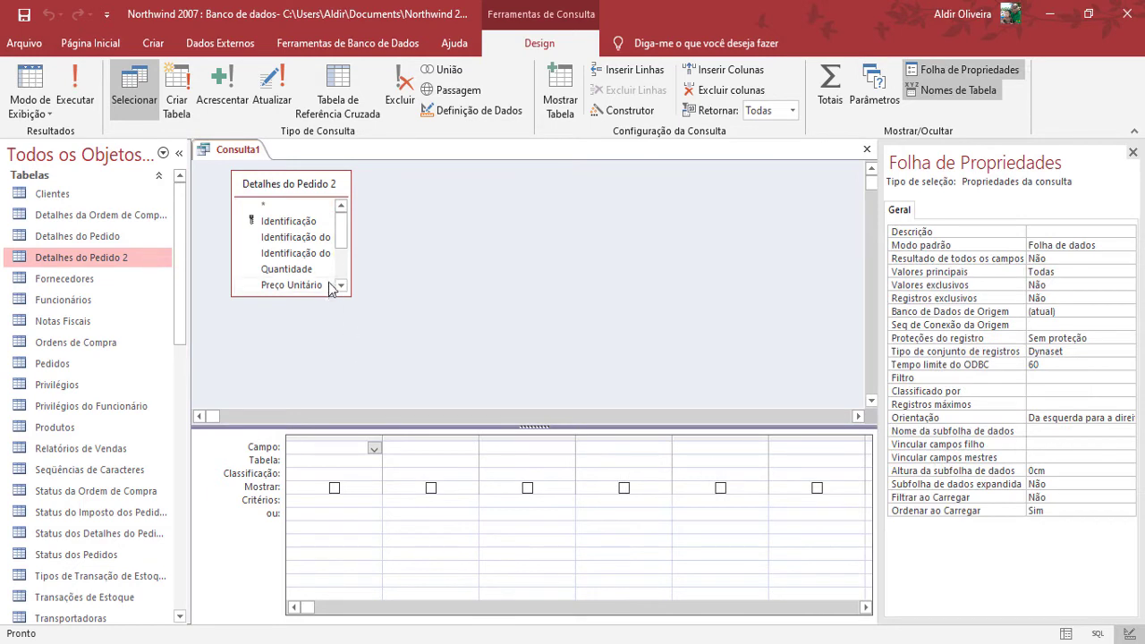
Add the Preço Unitário field to the query and convert it to an update query
click(340, 285)
double_click(317, 271)
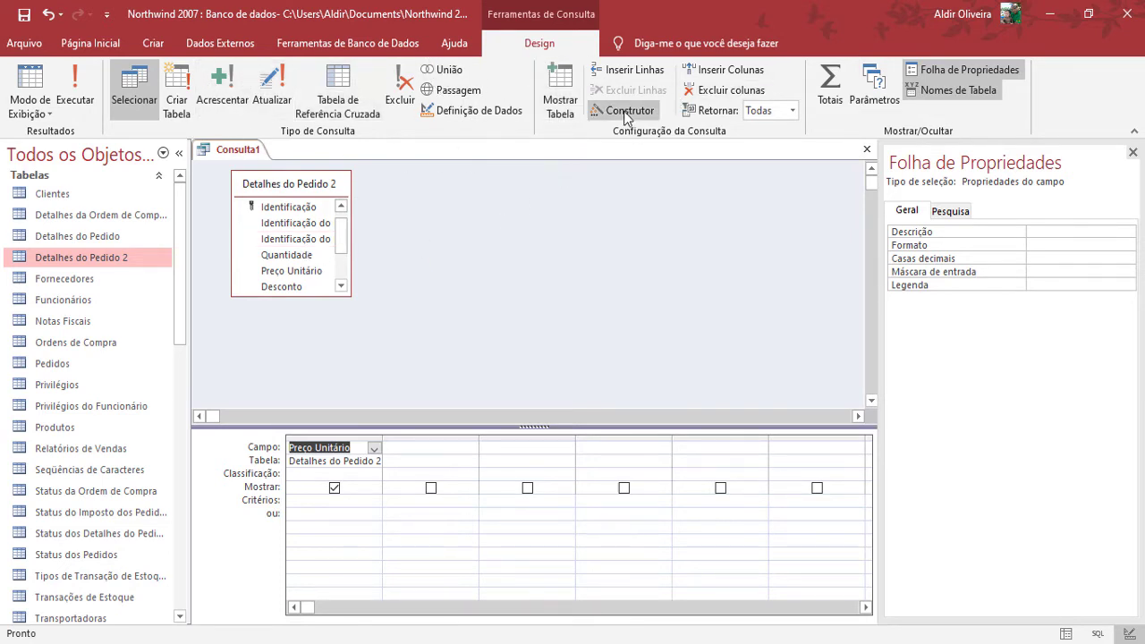
click(267, 92)
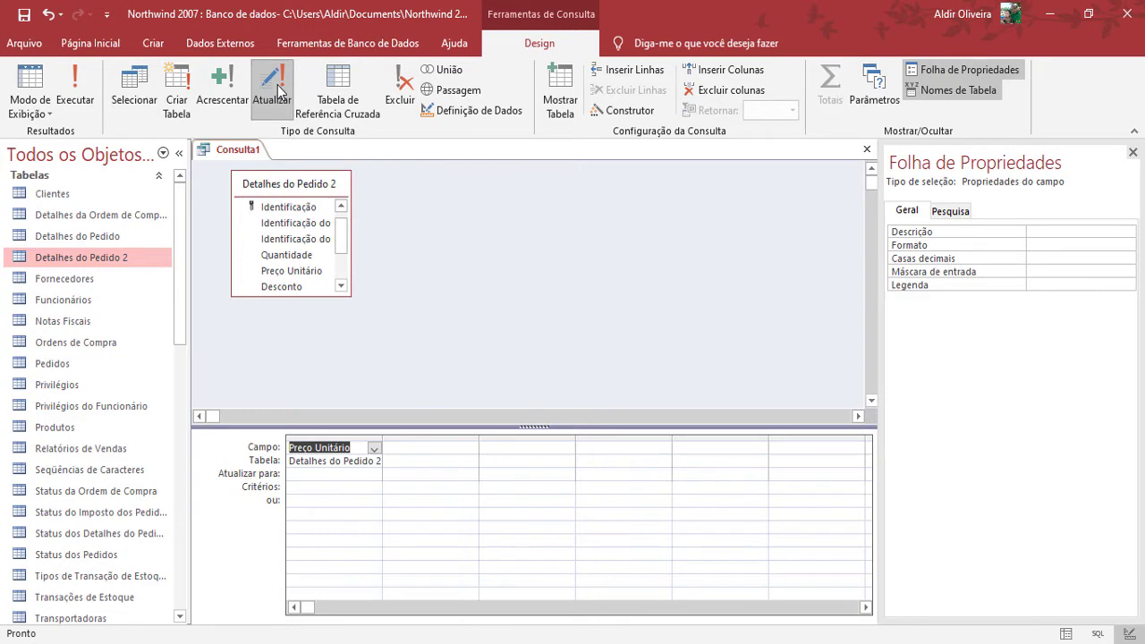
Set Preço Unitário to update to [Preço Unitário]+([Preço Unitário]*0,1) and run the query, accepting the record update
click(307, 473)
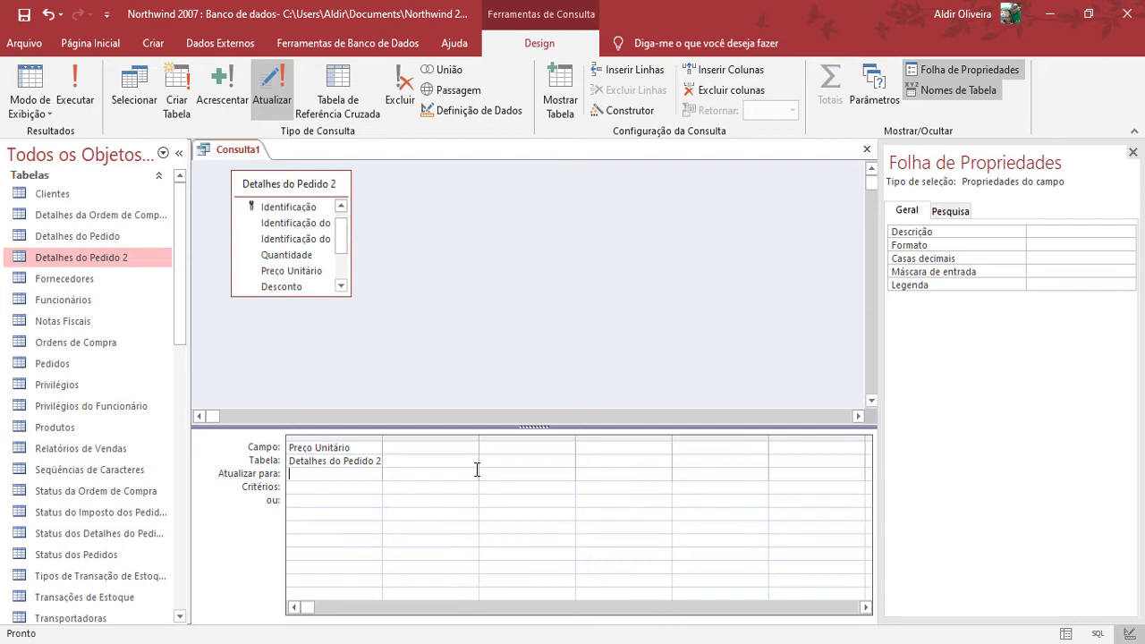
text([Preço Unitário]+[Preço Uni)
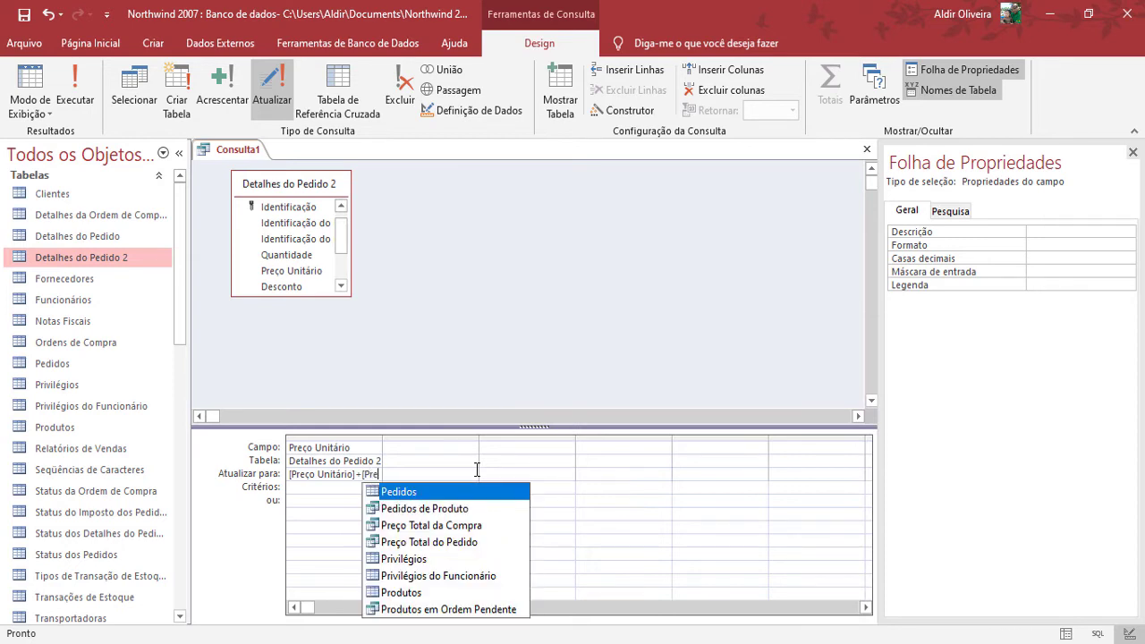
text(tário)
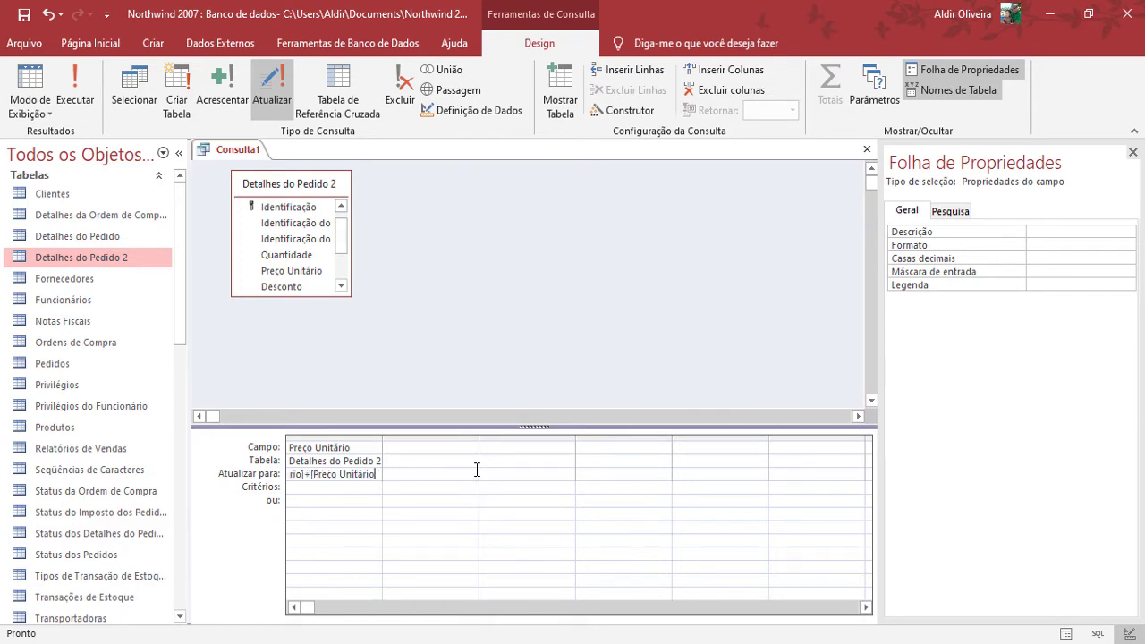
text(]* 0,1))
key(Return)
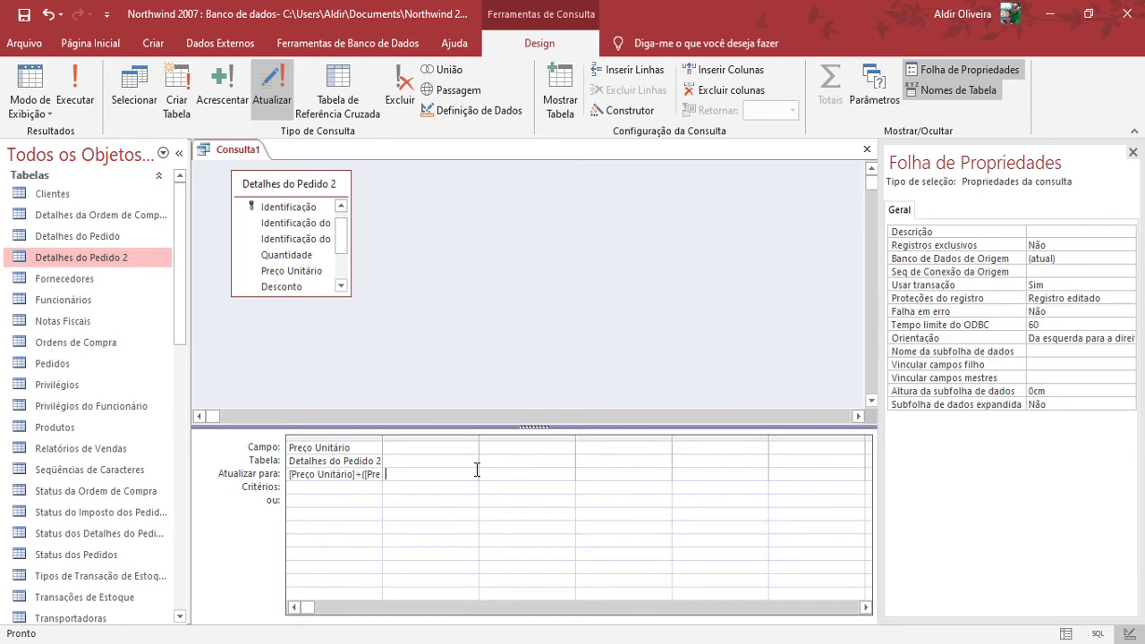
click(347, 472)
double_click(351, 474)
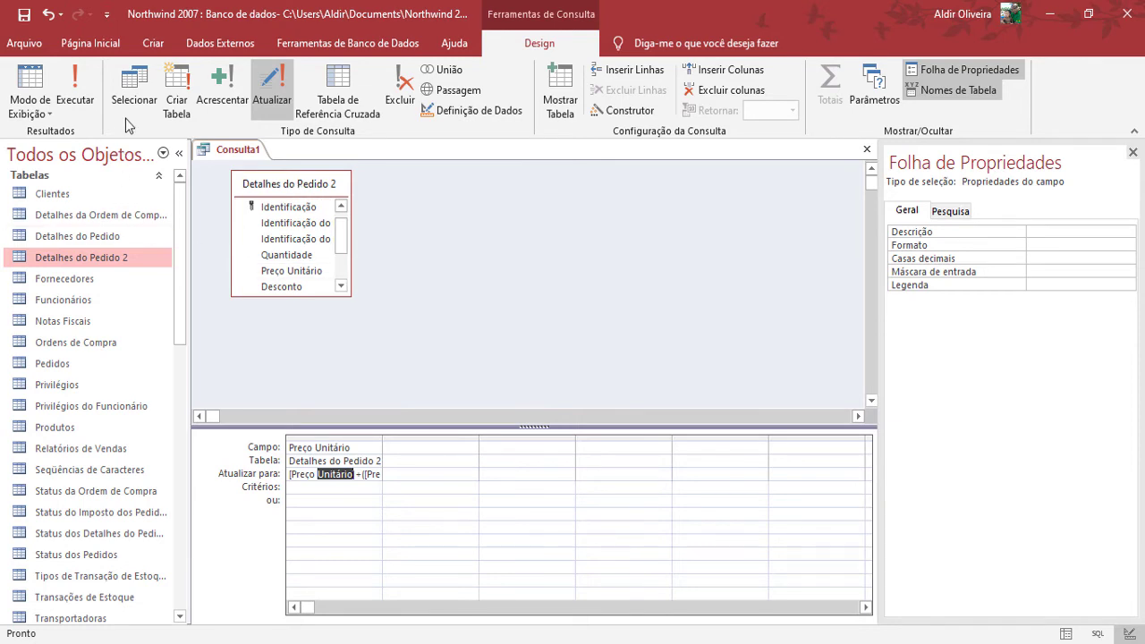
click(86, 103)
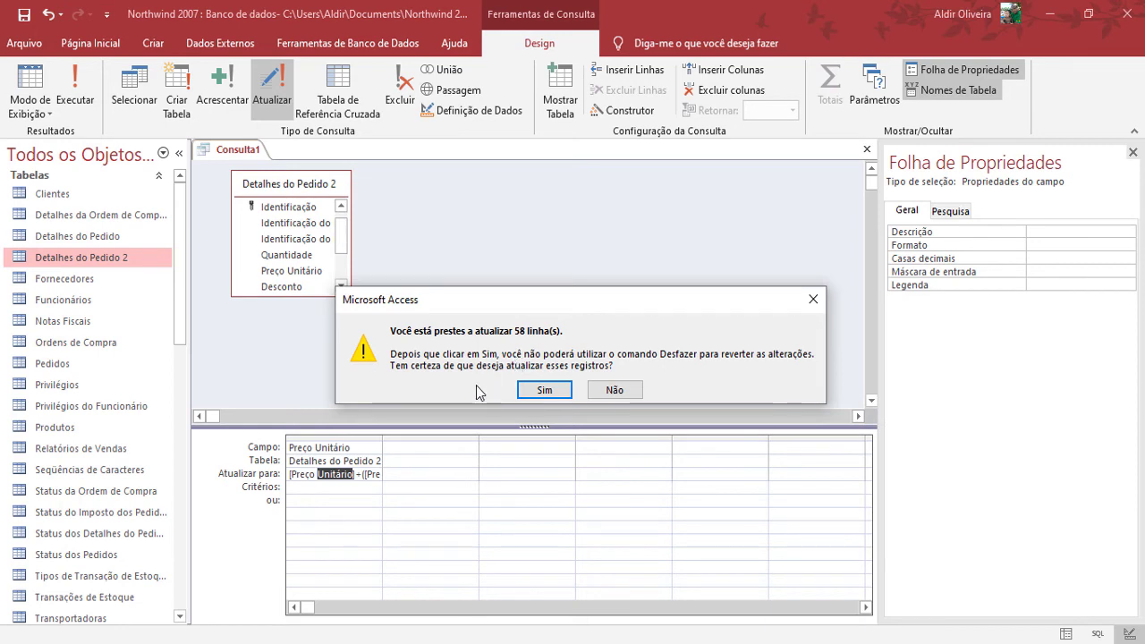
click(540, 390)
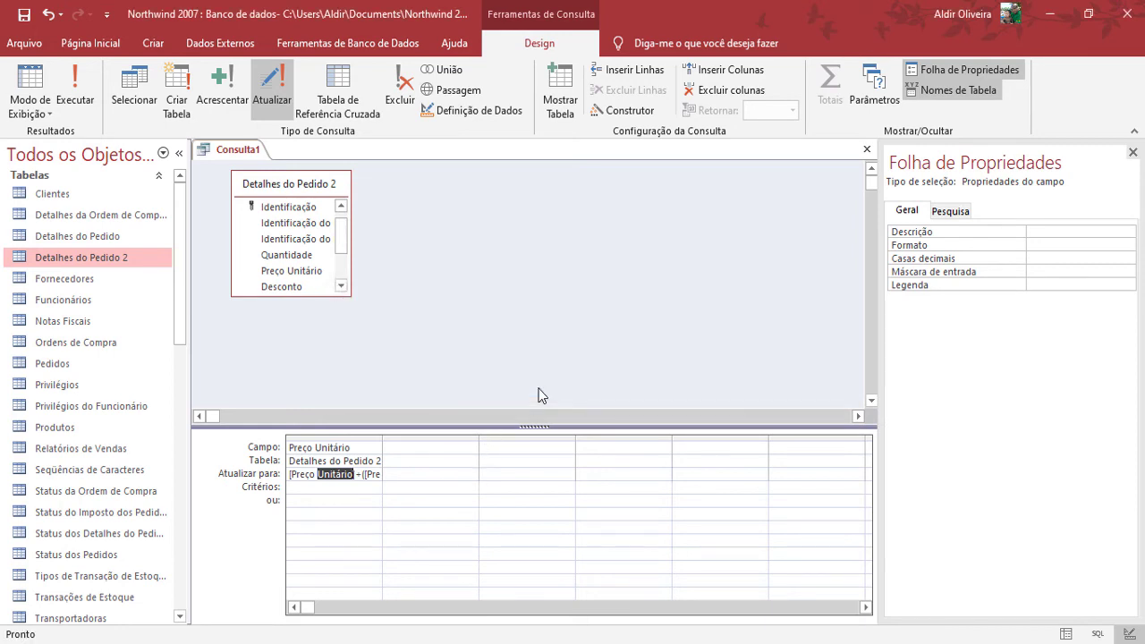
Open Detalhes do Pedido 2 and Detalhes do Pedido and compare their Preço Unitário columns
double_click(76, 259)
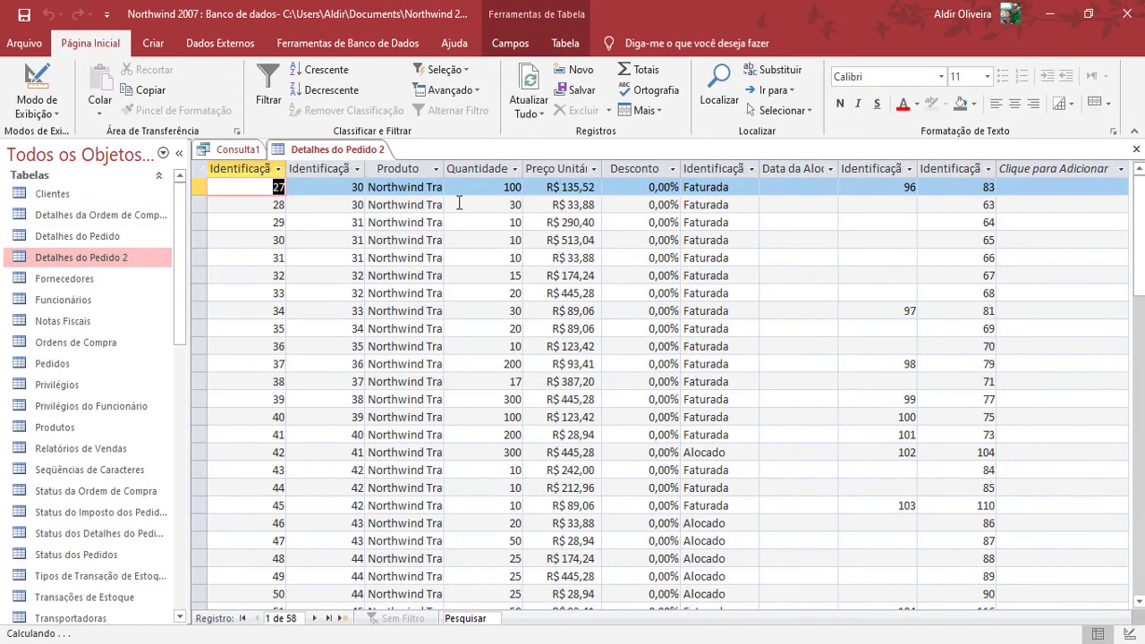
click(566, 164)
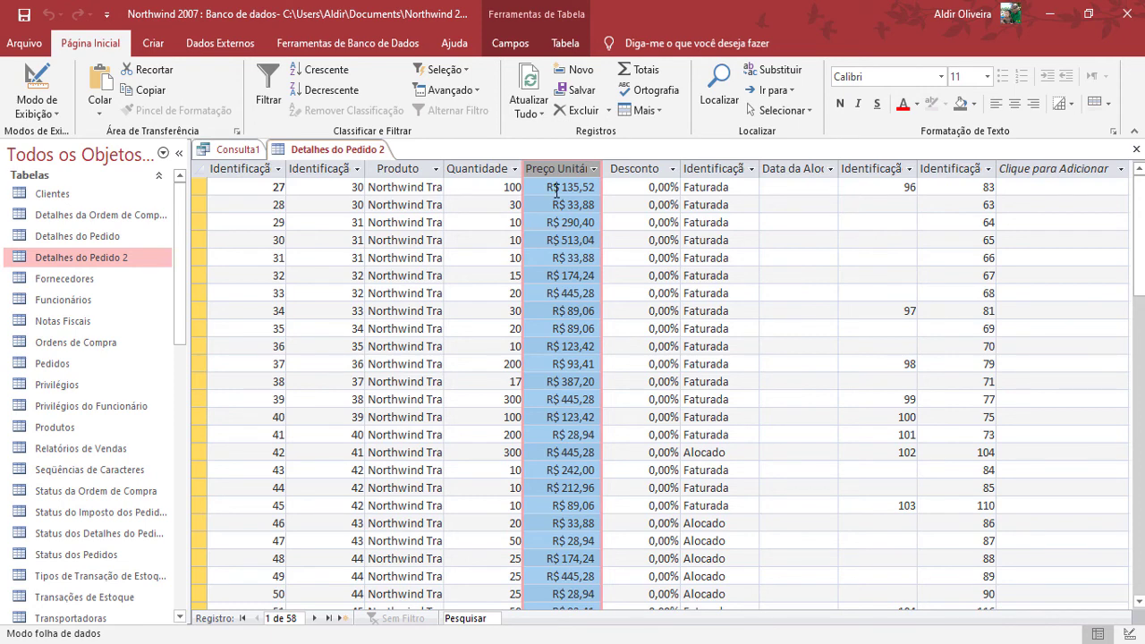
double_click(80, 237)
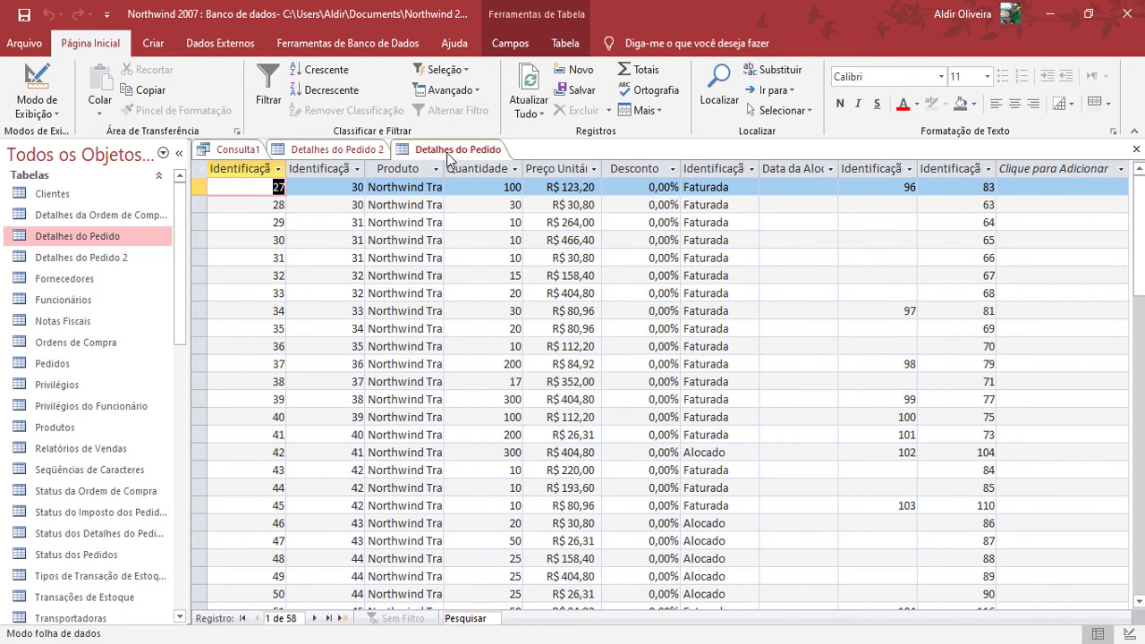
click(545, 168)
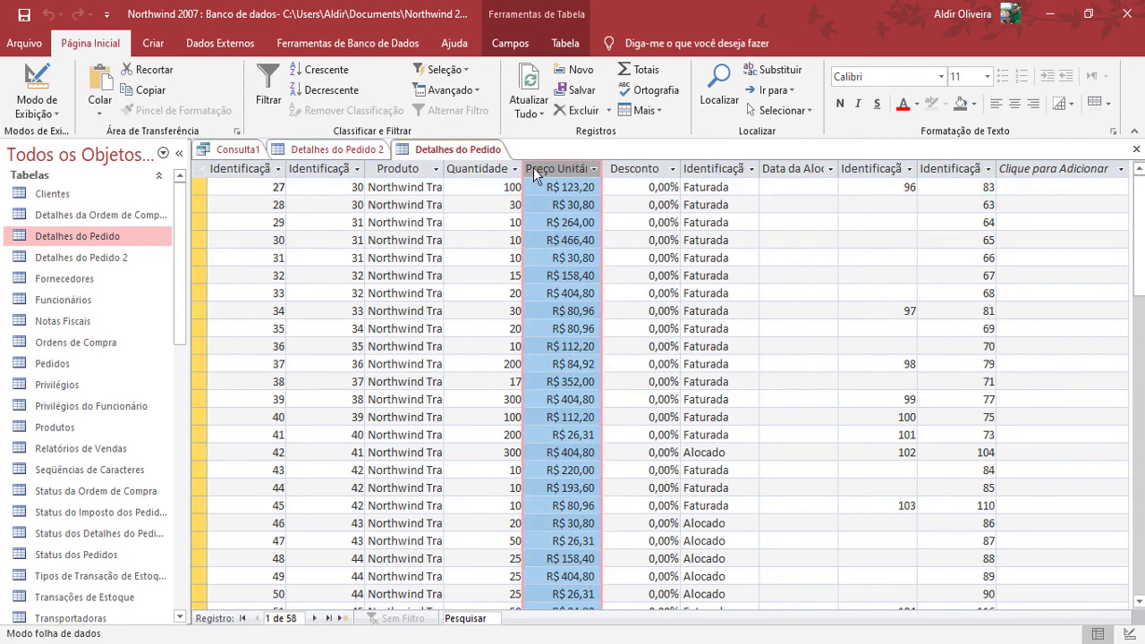
click(358, 150)
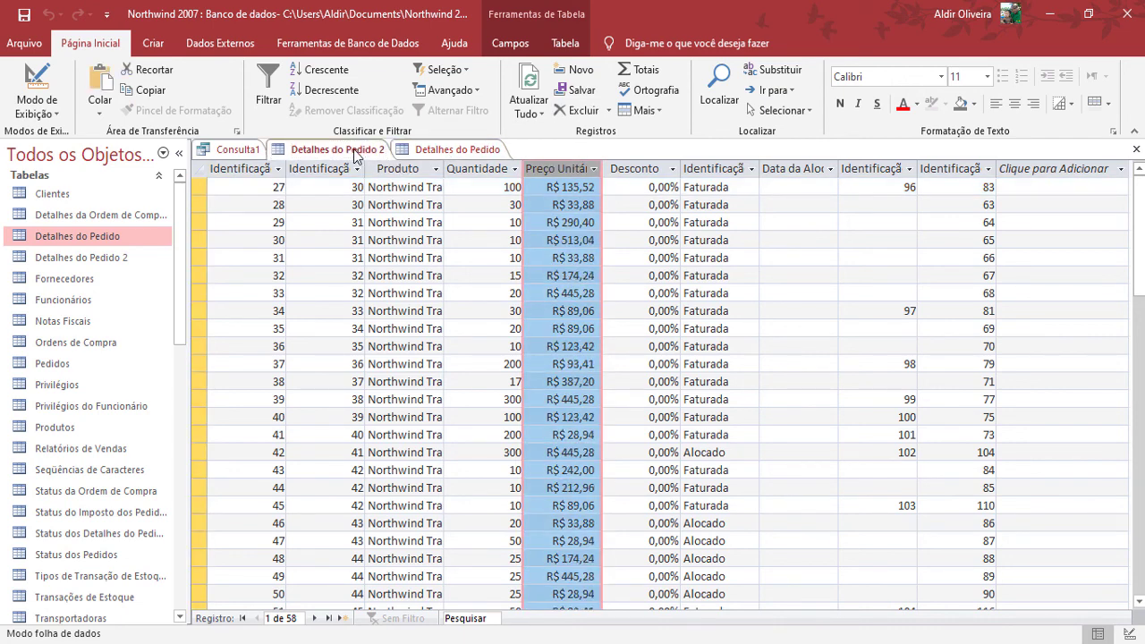